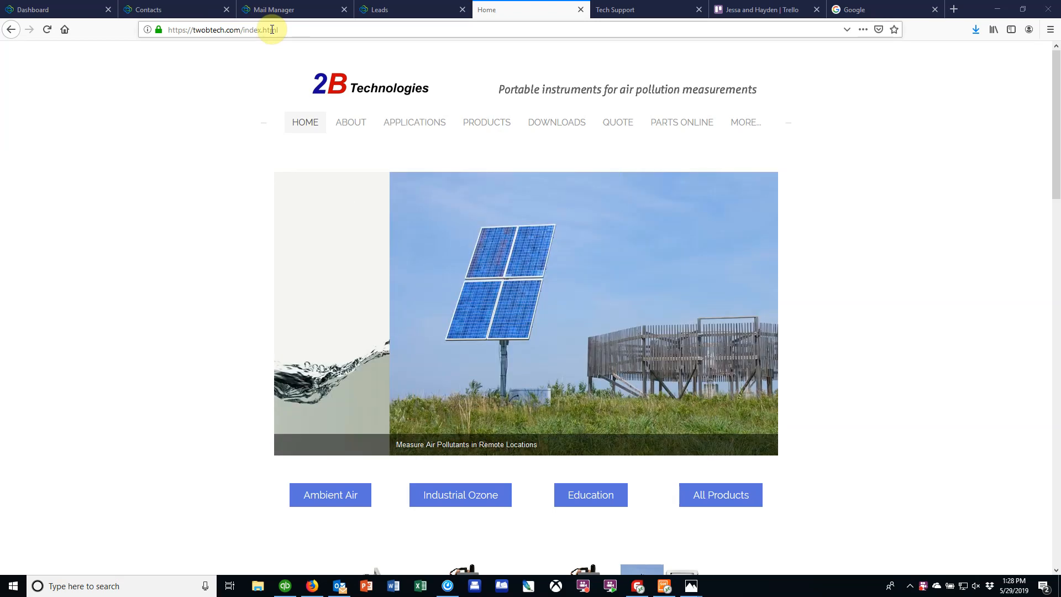
Step: Open the download form for the 2B Tech Display and Download Software from the website's software downloads
click(570, 123)
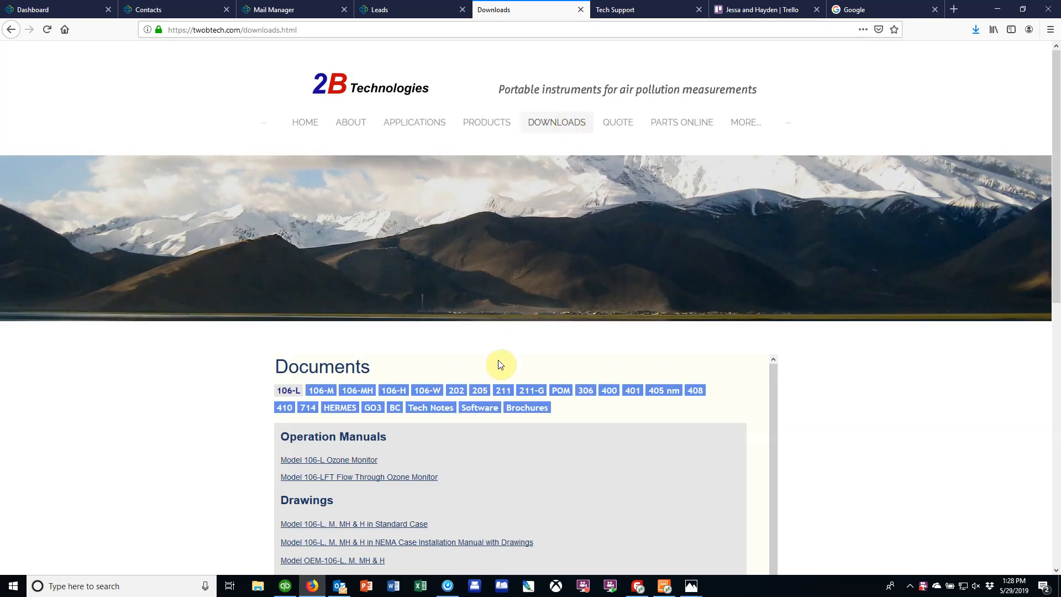
click(485, 409)
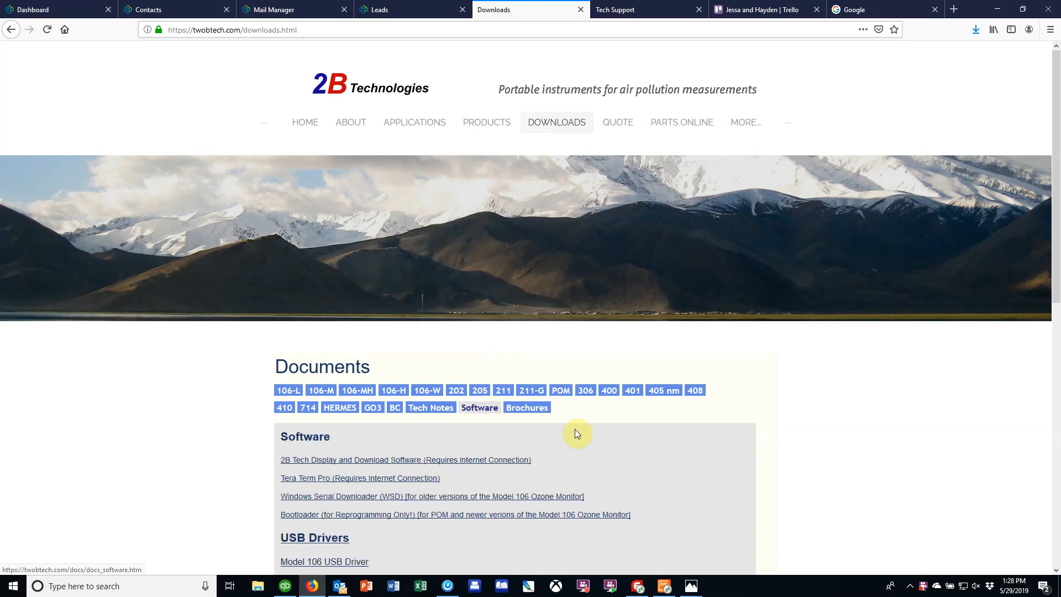
scroll(574, 429, down, 3)
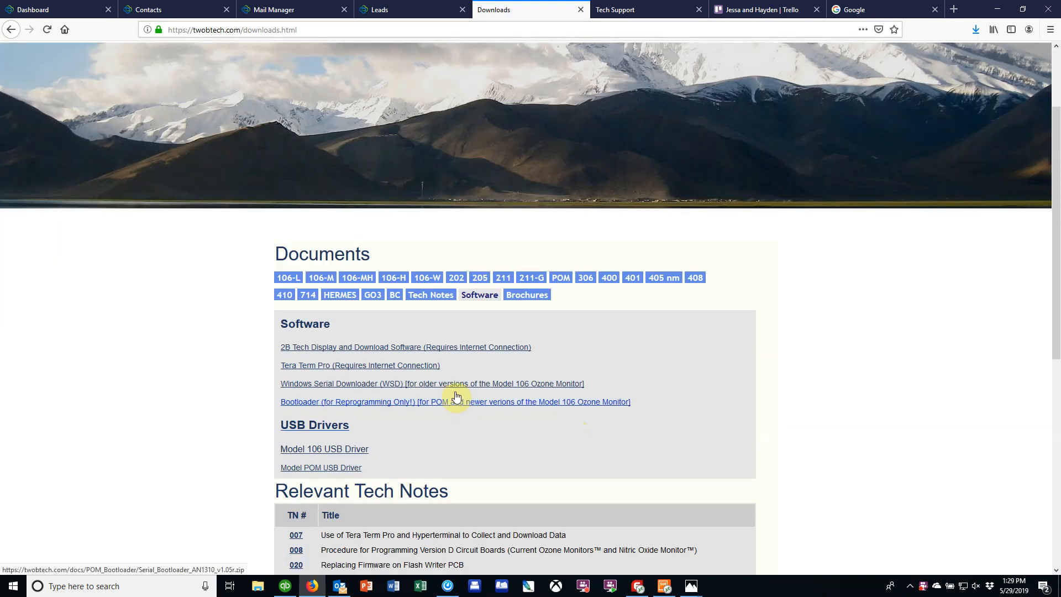
click(425, 348)
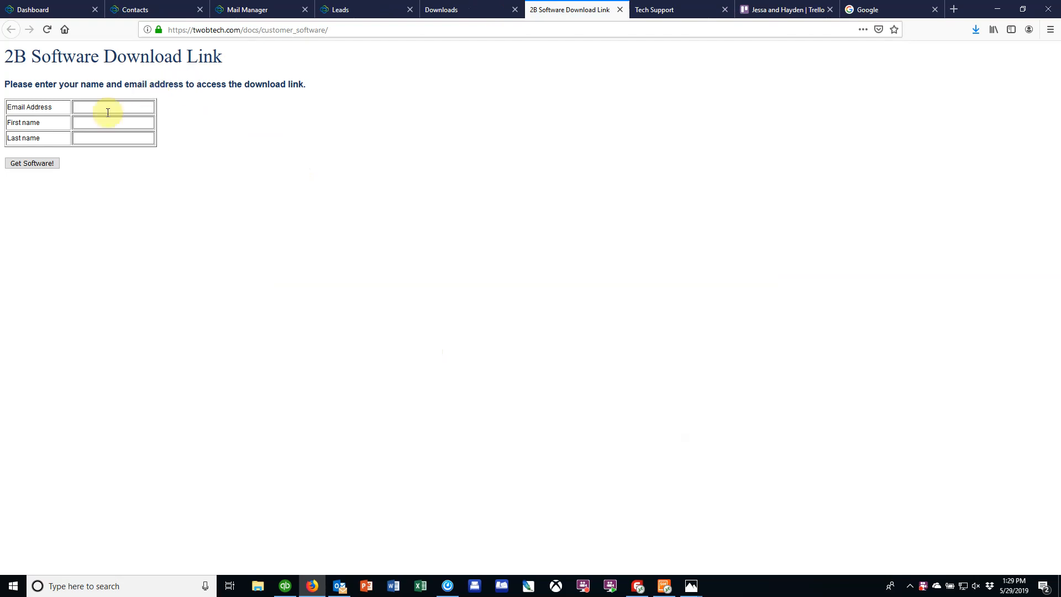
click(88, 110)
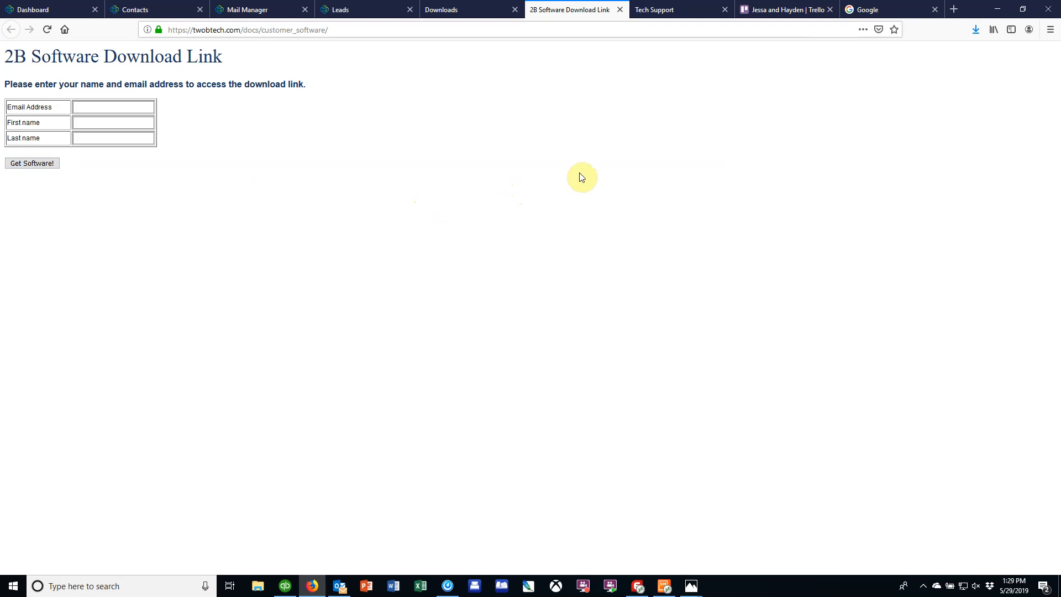
Step: Switch to the Photos app and examine how the POM is wired to the computer by USB in POM_USB_2.JPG
click(997, 10)
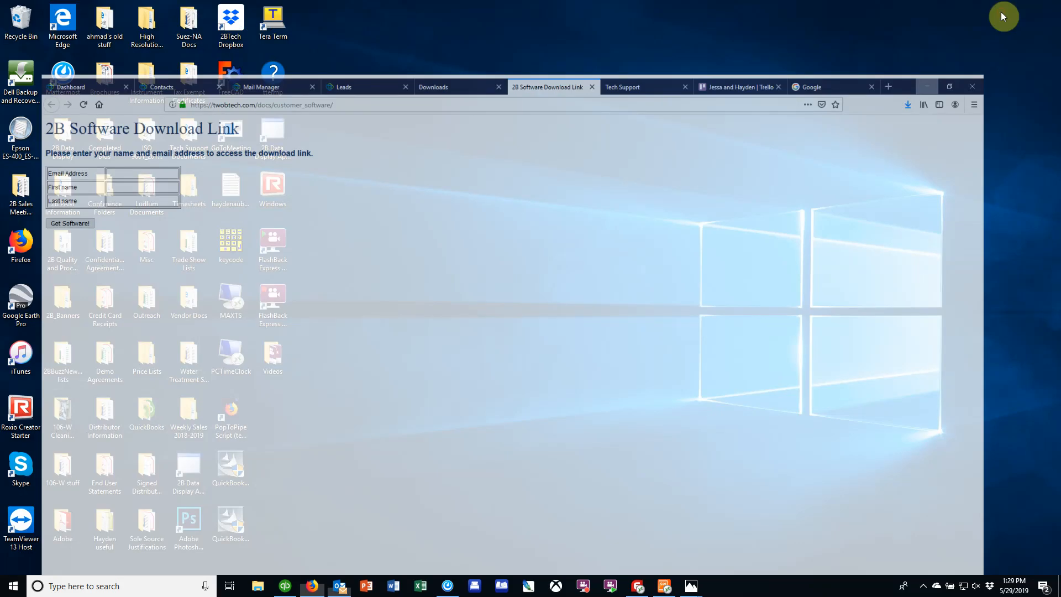
mouse_move(691, 586)
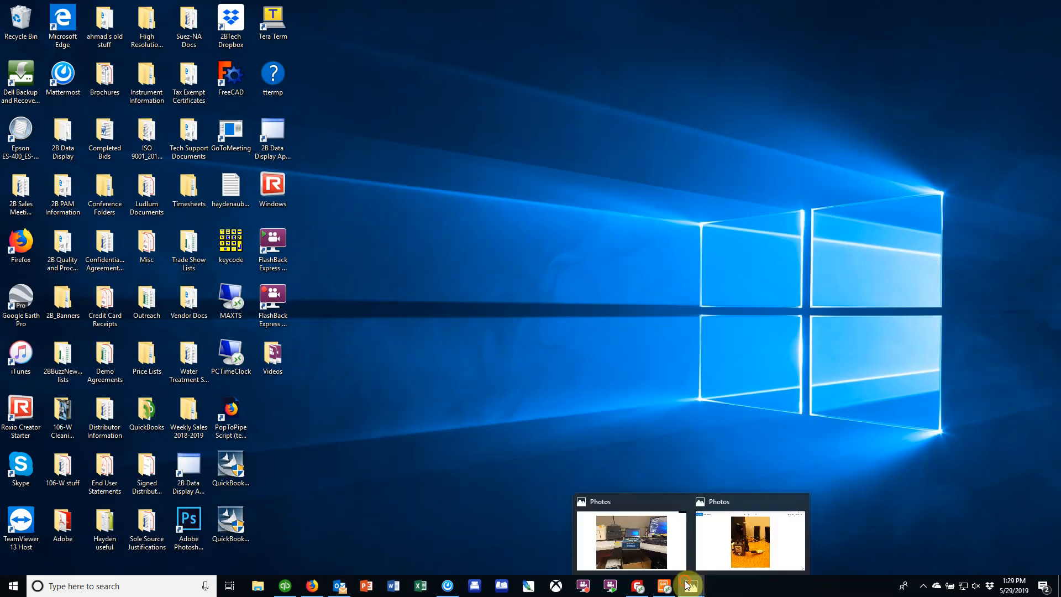
click(726, 547)
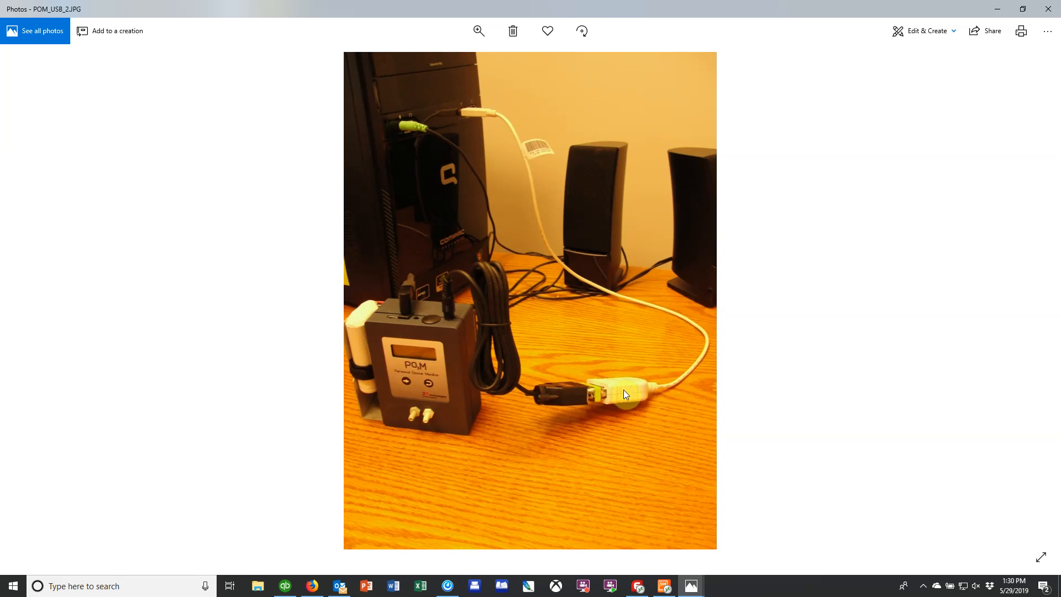
click(997, 11)
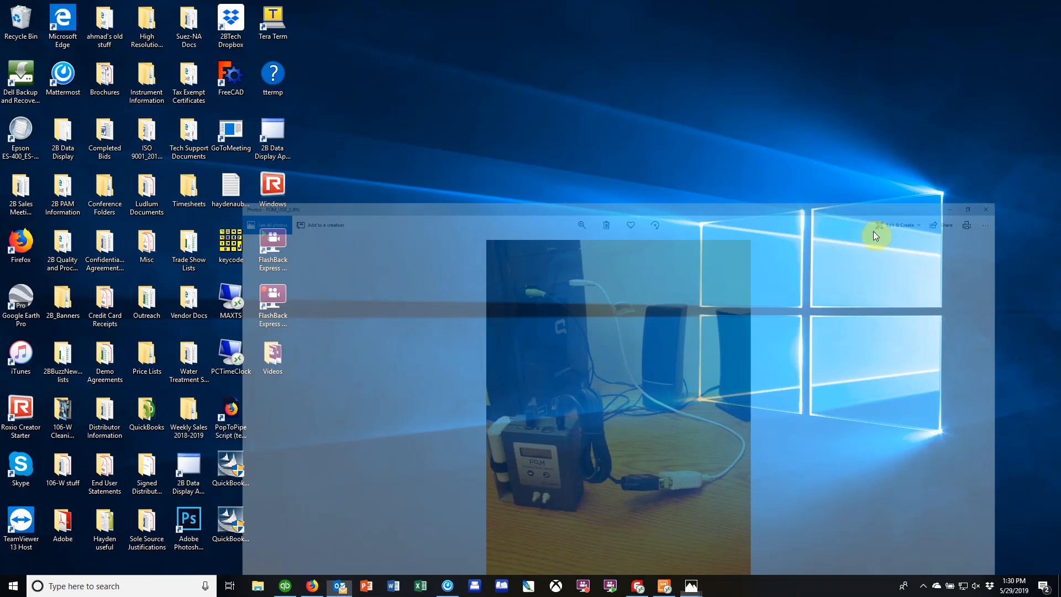
Step: Examine the ozone monitor's computer connection in the photo 202 Data Transmission.jpg
mouse_move(691, 585)
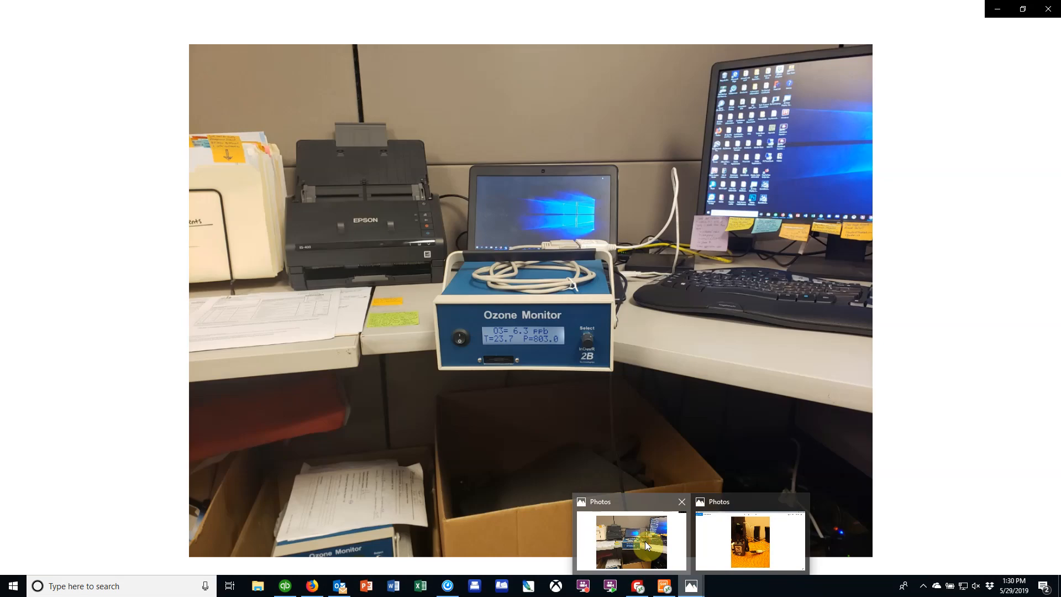
click(645, 541)
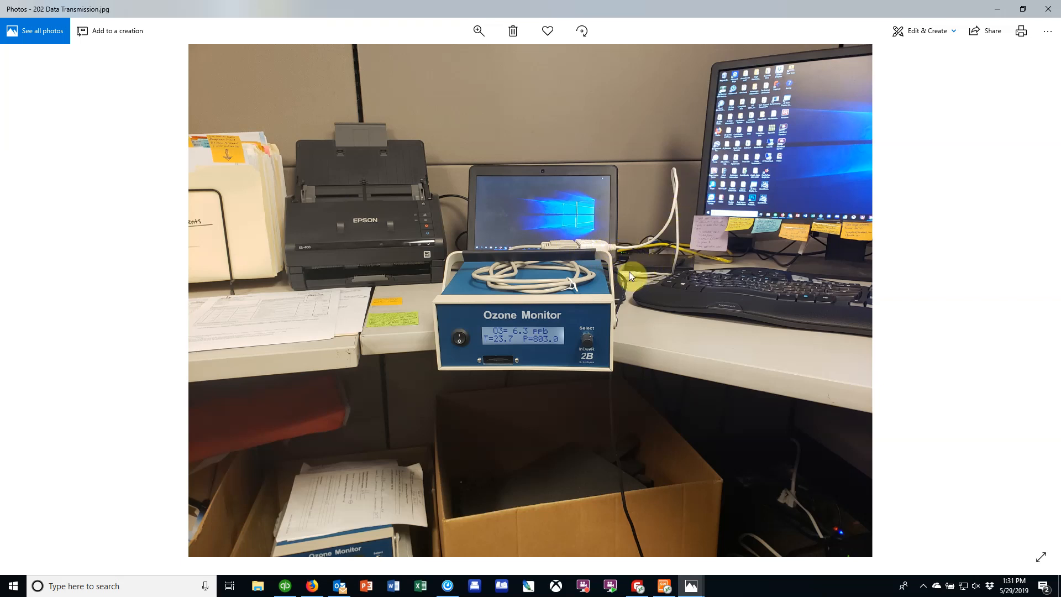
click(997, 10)
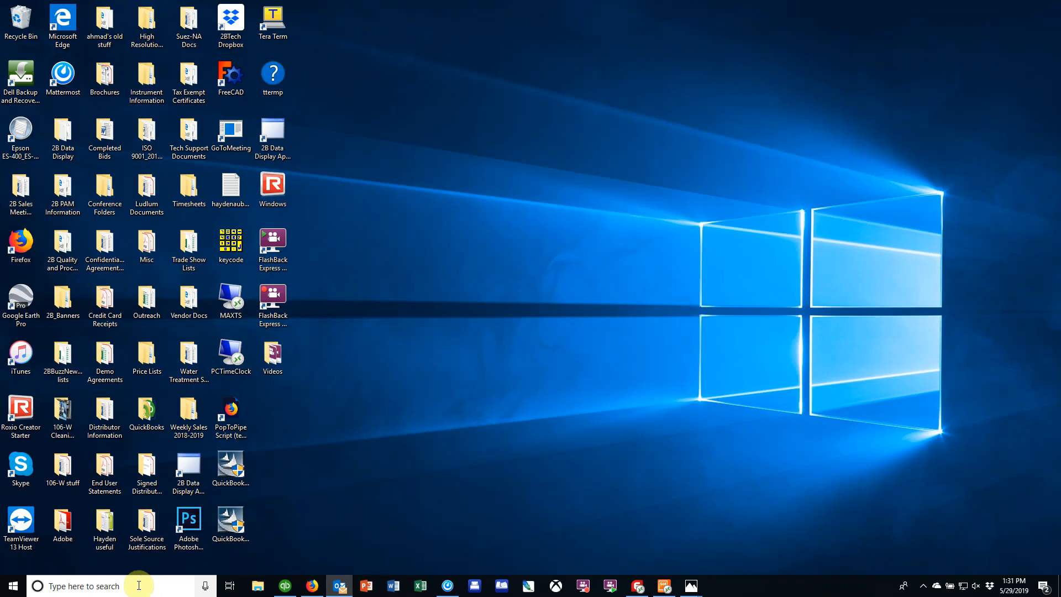
Step: Open Device Manager and expand Ports (COM & LPT) to check the COM port of the Prolific USB-to-Serial adapter
click(133, 587)
text(deivce)
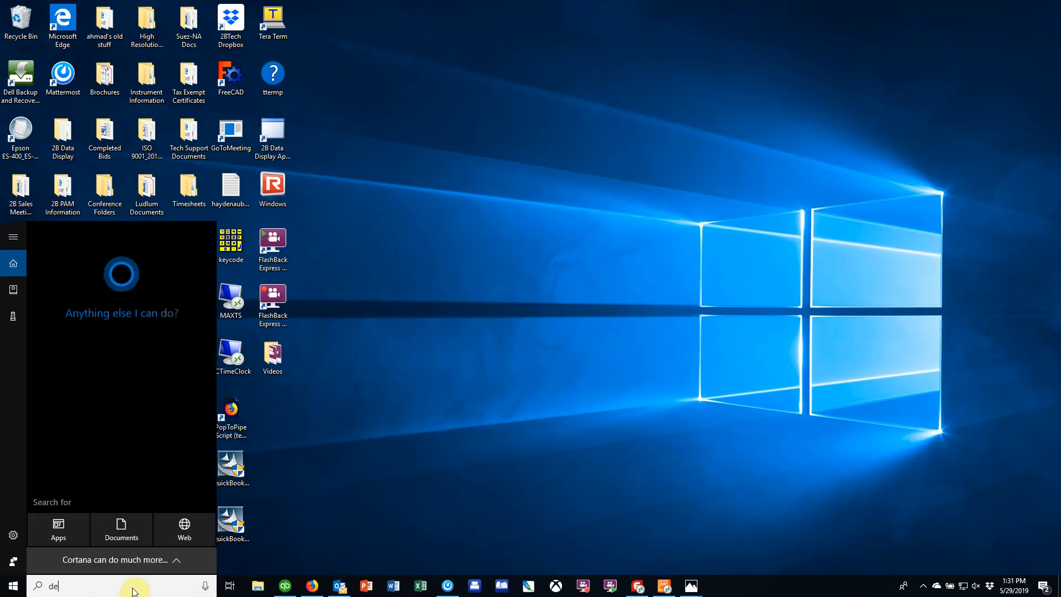
key(BackSpace)
key(BackSpace)
key(BackSpace)
key(BackSpace)
text(vice)
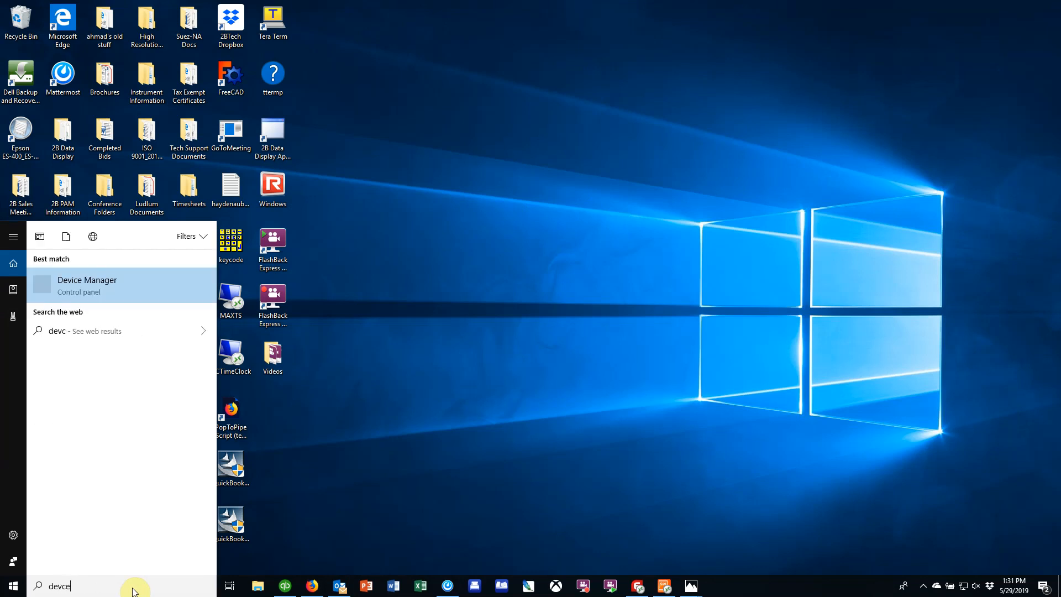
text( manager)
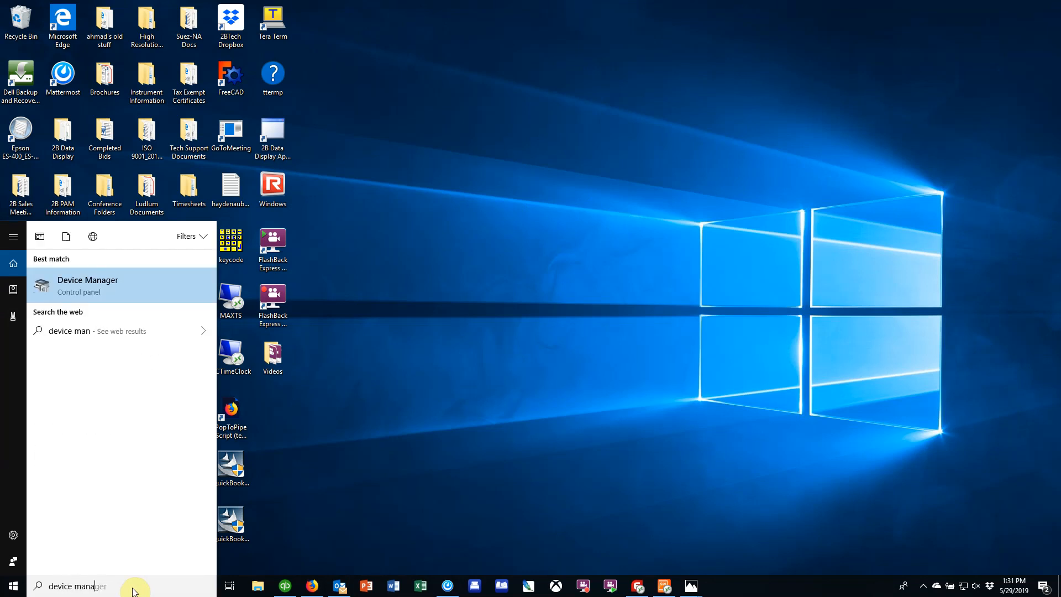
key(Return)
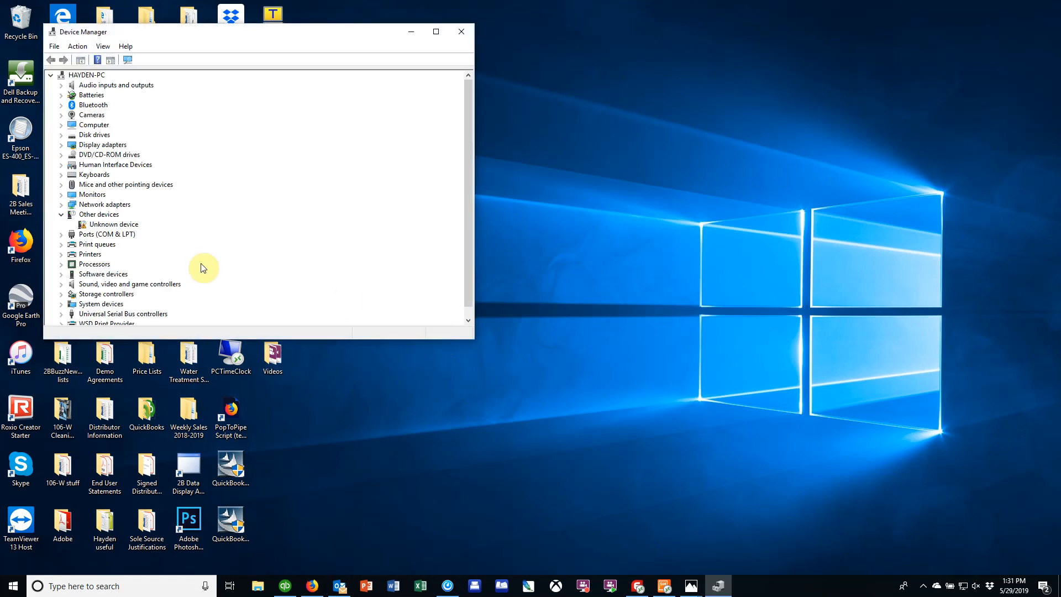
click(62, 234)
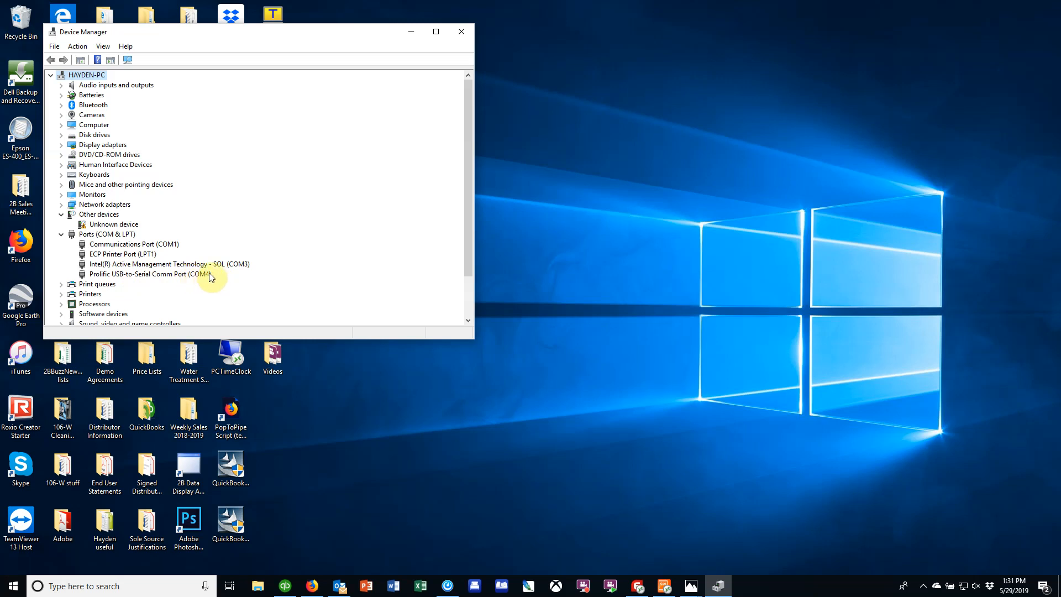
click(410, 32)
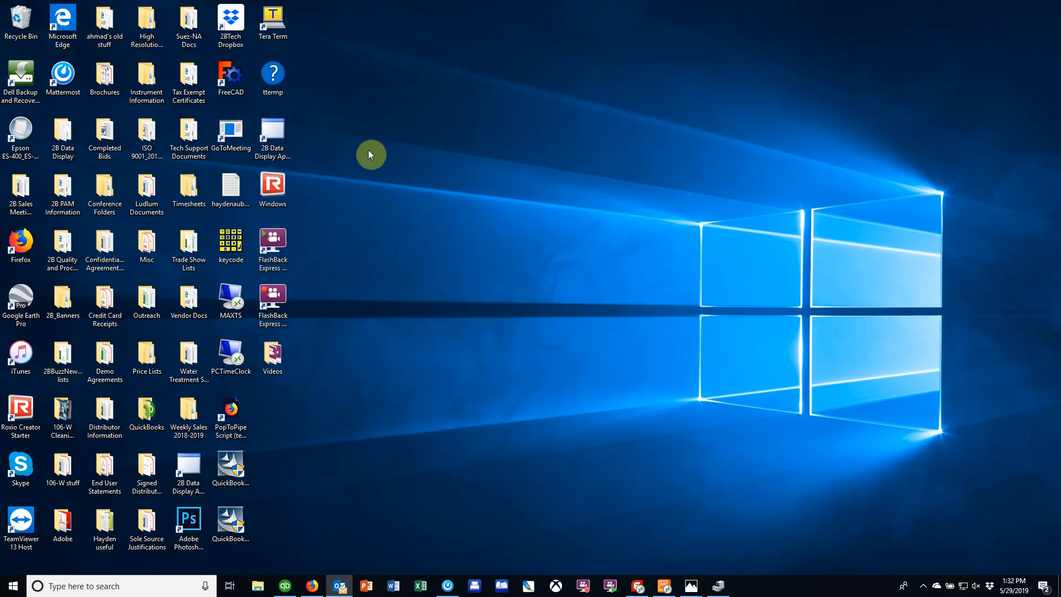
Step: Launch the 2B Data Display application and set POM as the device
double_click(276, 148)
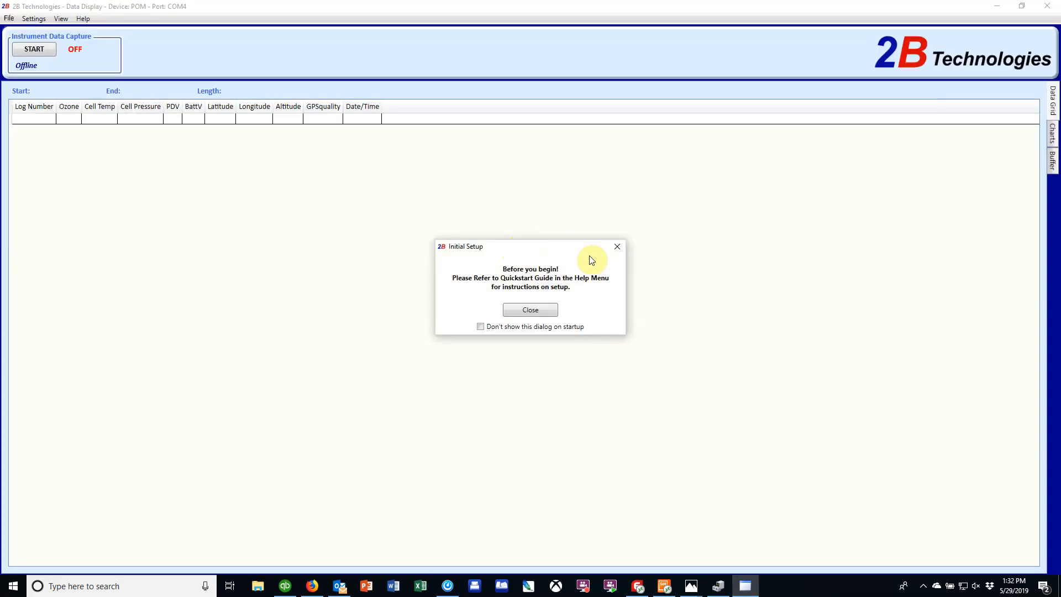
click(617, 249)
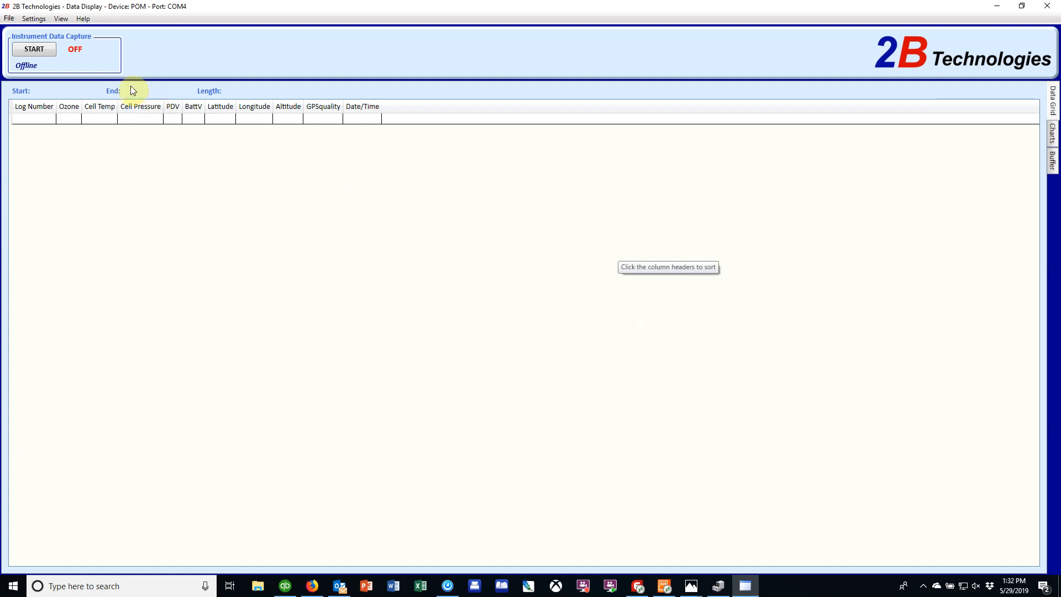
click(33, 18)
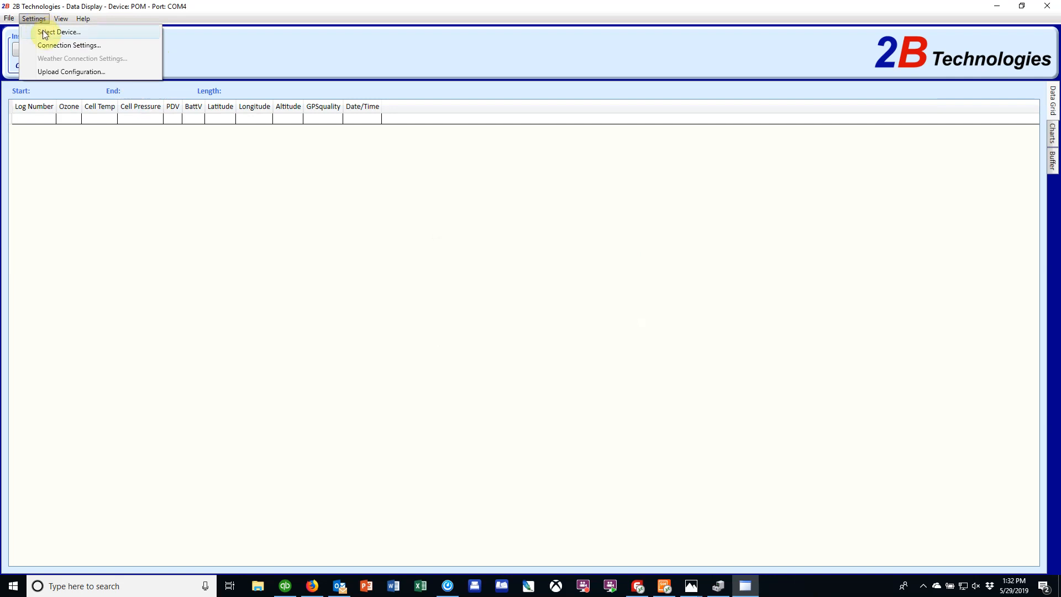
click(45, 32)
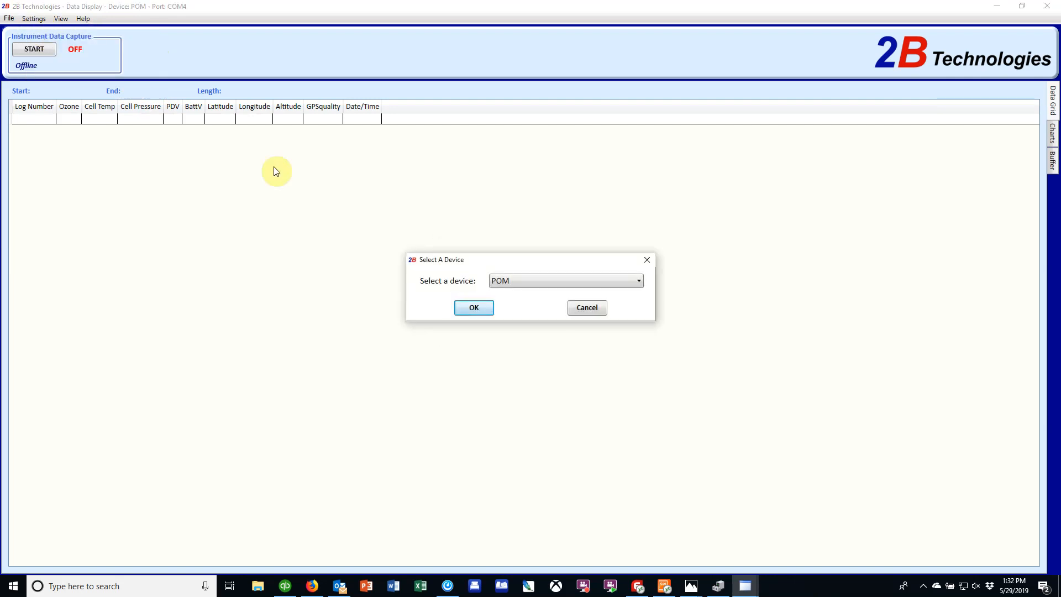
click(635, 282)
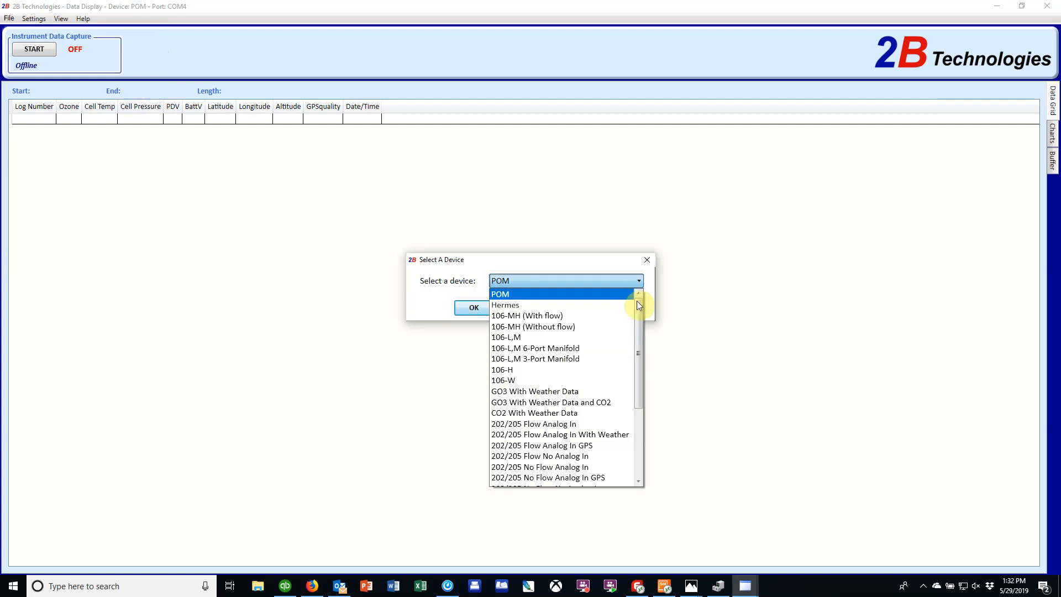
mouse_move(635, 304)
mouse_down()
mouse_move(638, 381)
mouse_move(650, 336)
mouse_move(637, 304)
mouse_move(641, 382)
mouse_move(641, 291)
mouse_up()
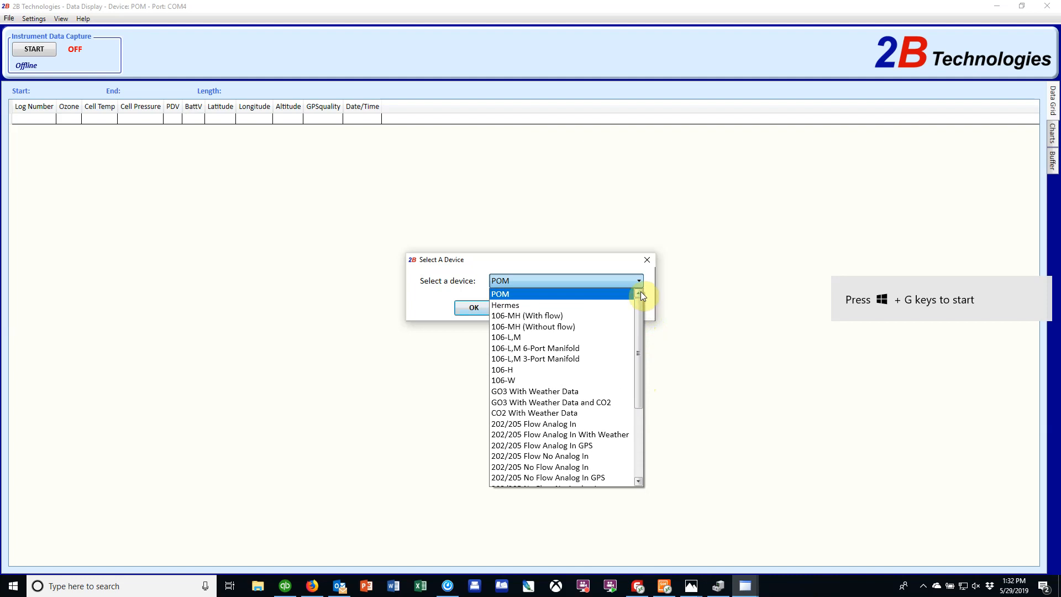
click(561, 293)
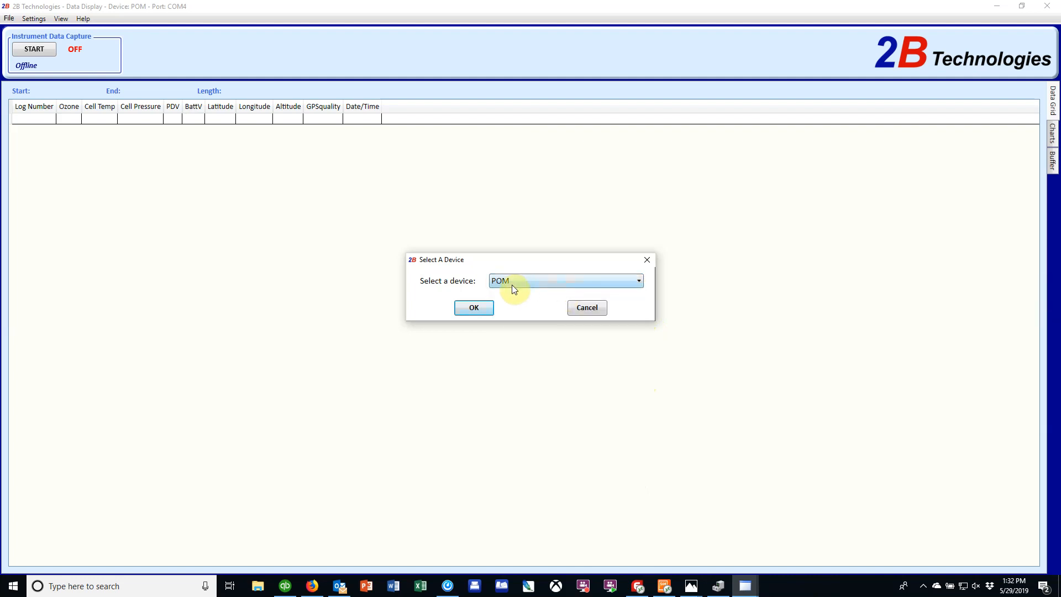
click(474, 308)
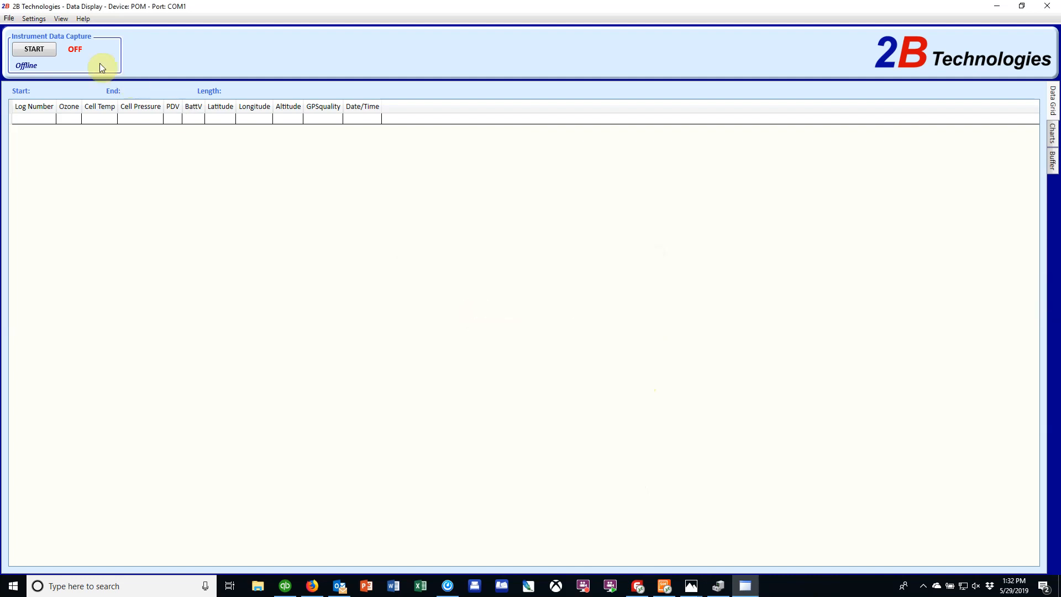
Step: Save the connection settings with port COM4, baud rate 19200, parity None, 8 data bits and one stop bit
click(39, 20)
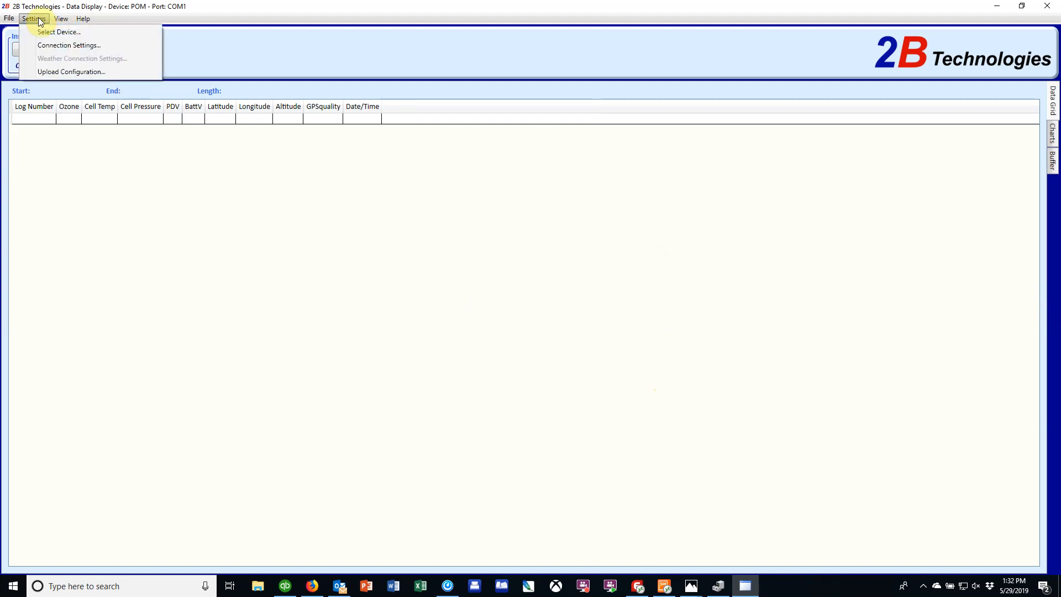
click(56, 48)
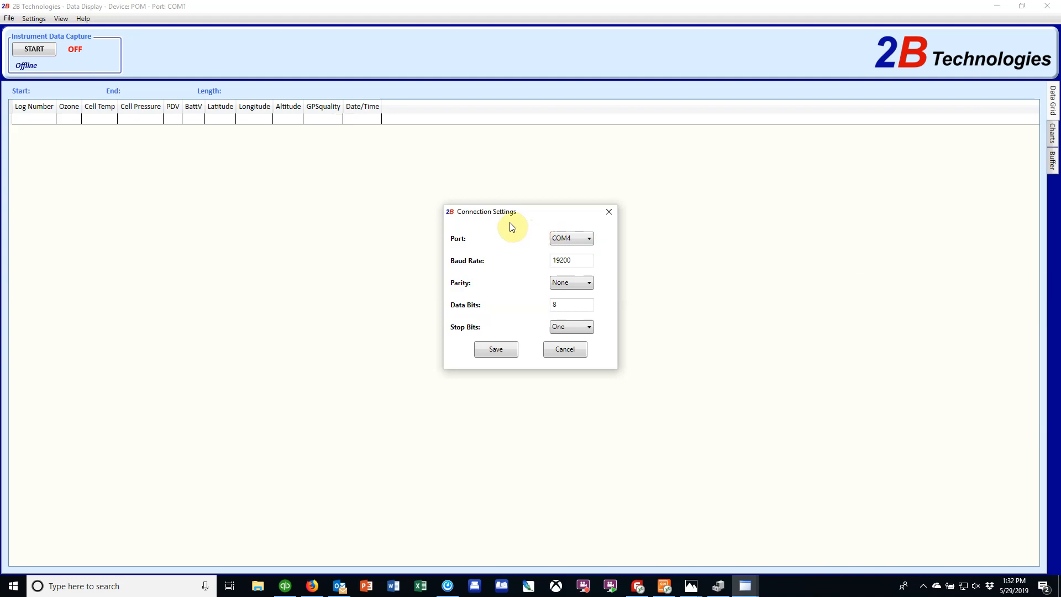
click(564, 238)
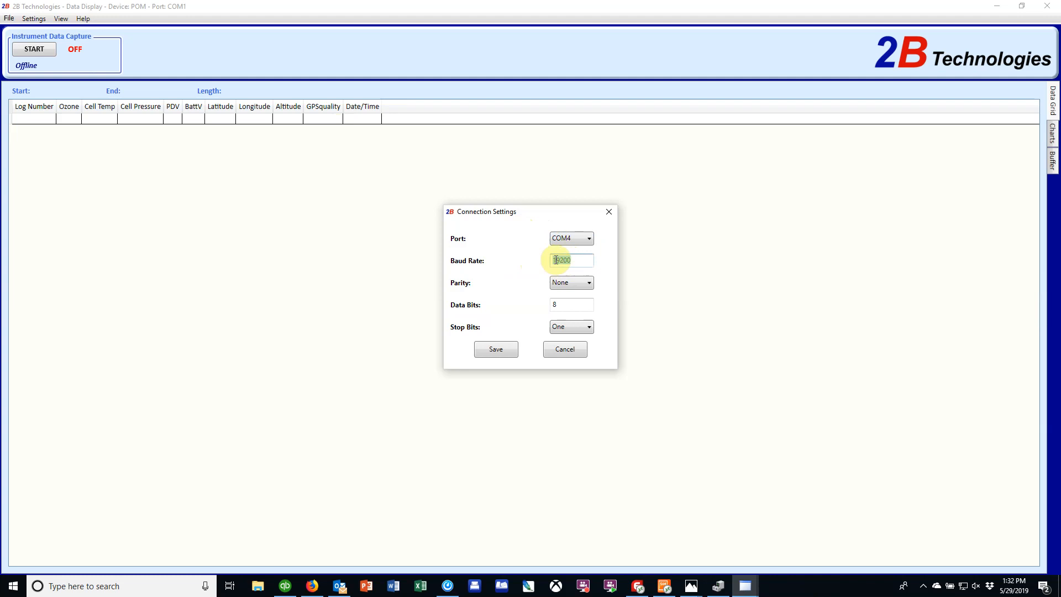
double_click(570, 263)
click(580, 264)
drag(579, 265, 550, 257)
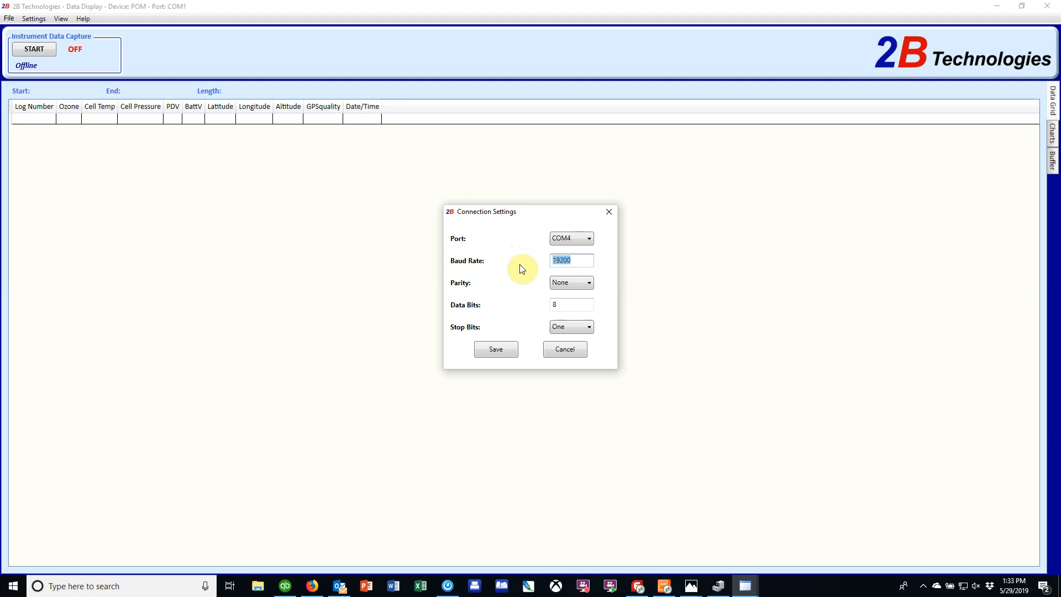
click(577, 261)
drag(578, 262, 540, 260)
click(582, 259)
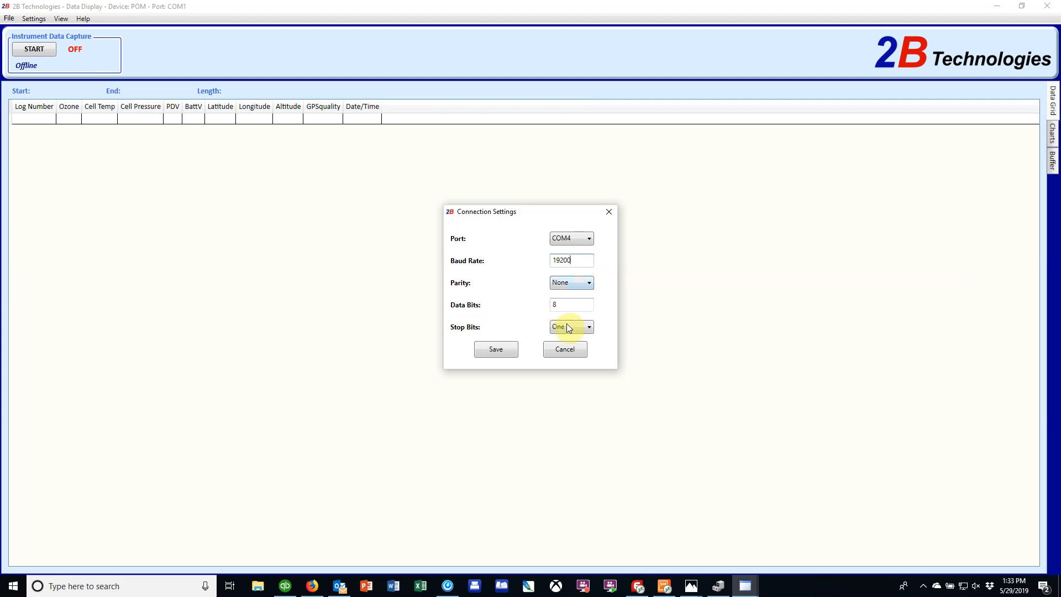
click(495, 349)
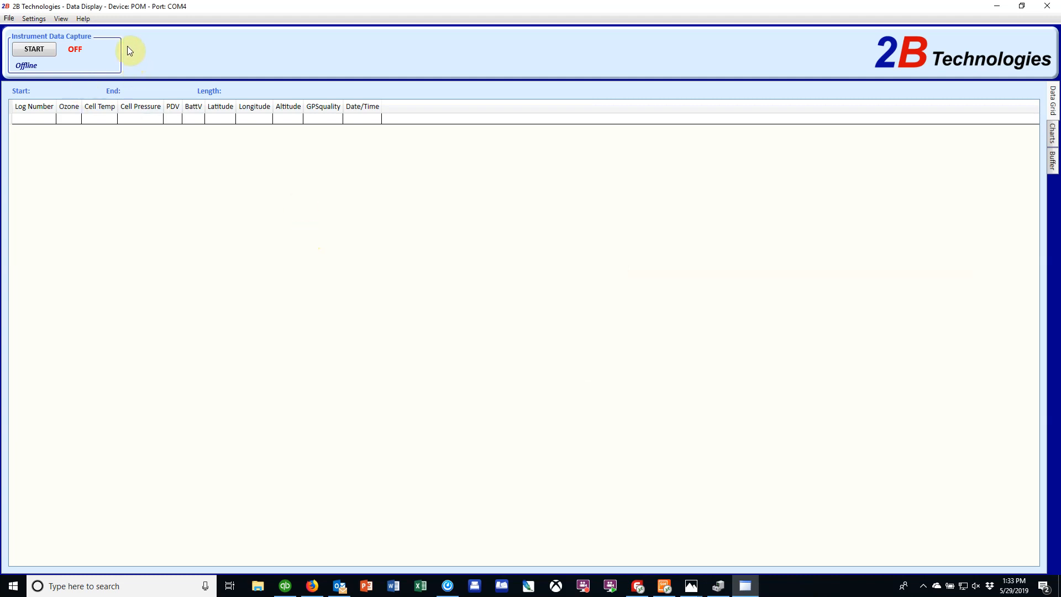
Step: Start instrument data capture to the raw data file 2019_05_29_01_33_56 and show the incoming data in the buffer view
click(34, 49)
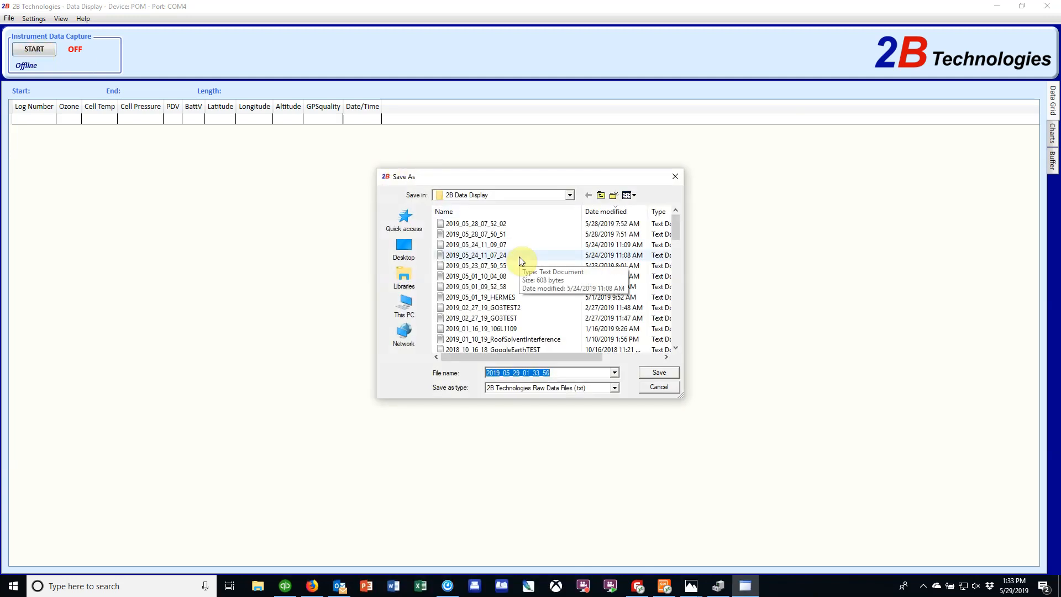
click(659, 372)
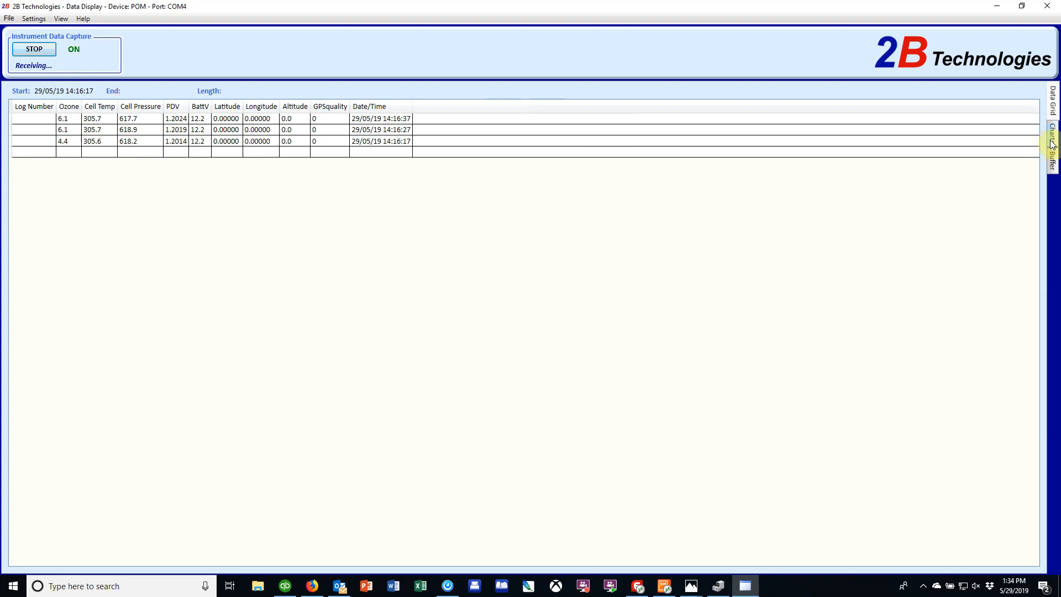
click(1052, 161)
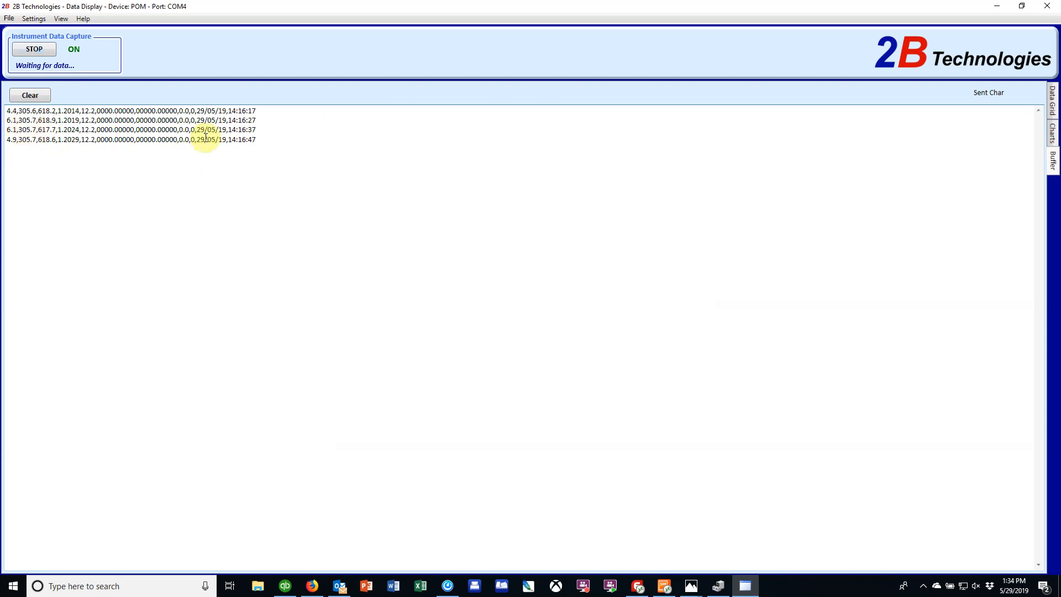
Step: Chart the ozone readings and compare them with Cell Pressure and PDV as the second data series, finishing with that series blank
click(1052, 135)
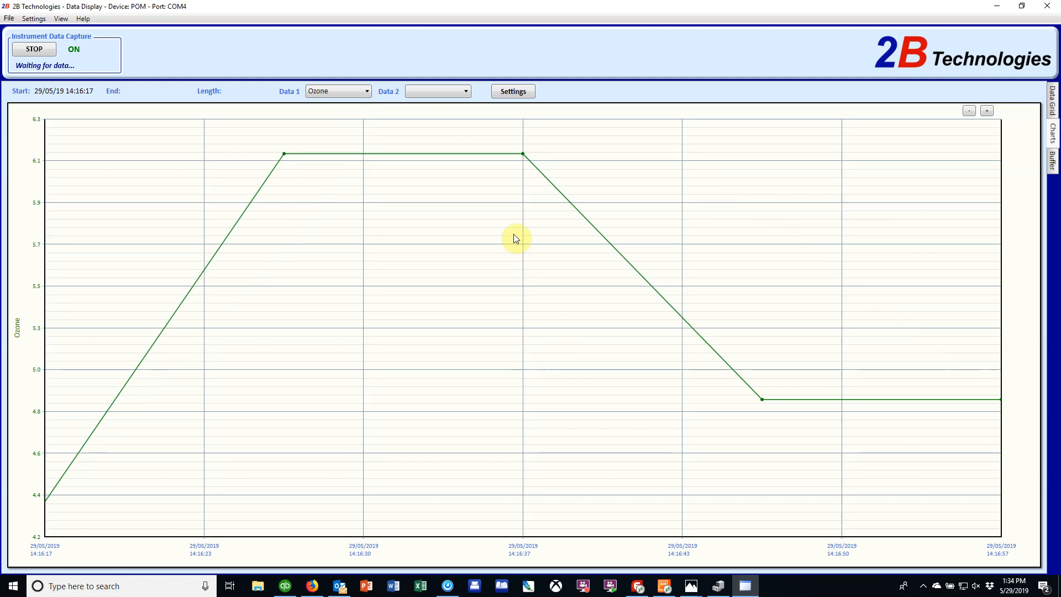
click(448, 92)
click(439, 122)
click(435, 91)
click(440, 132)
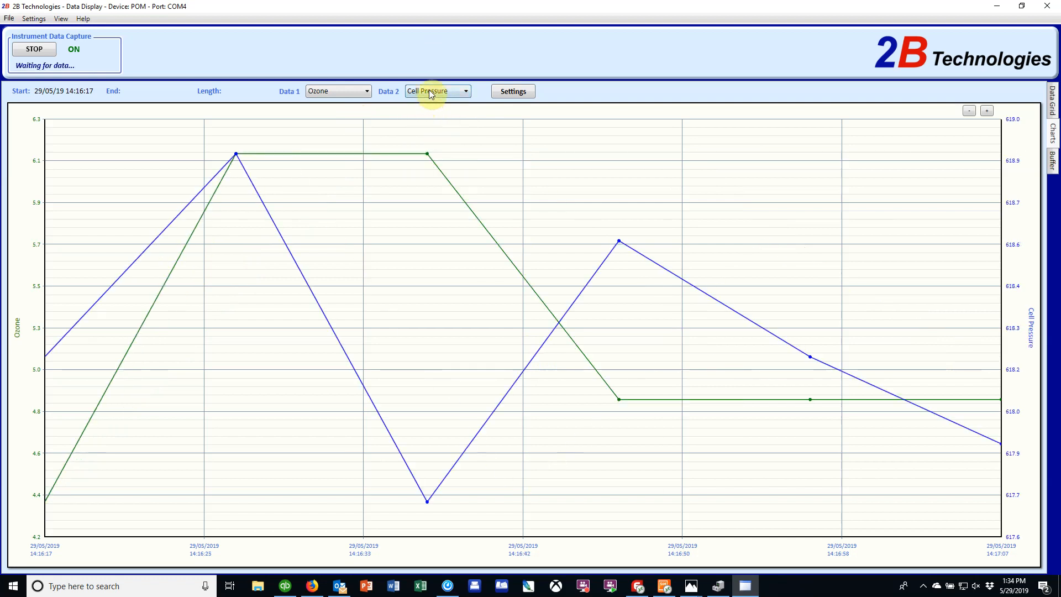
click(429, 97)
click(427, 146)
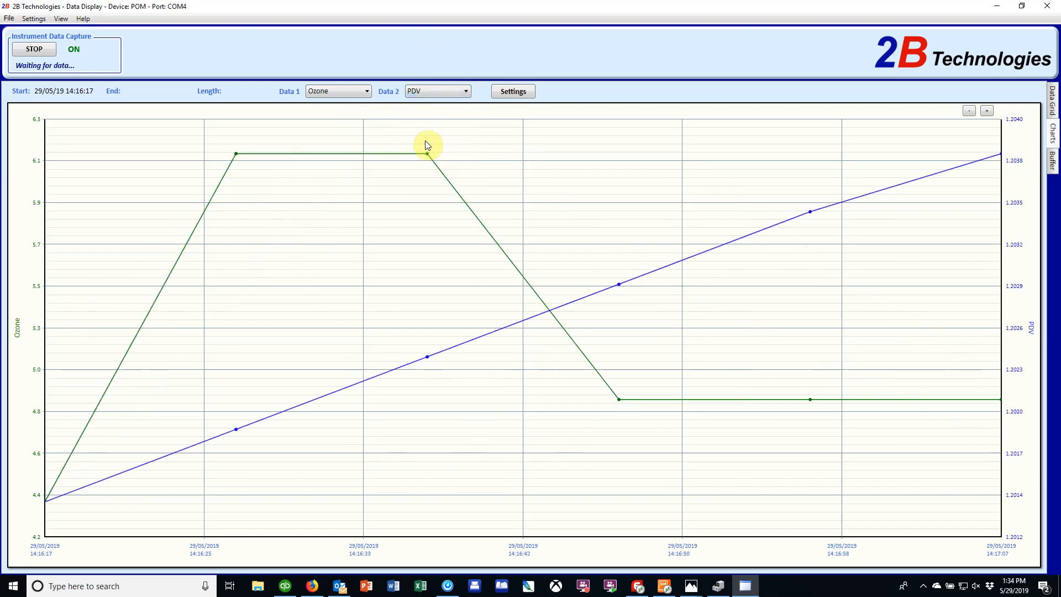
click(424, 93)
click(426, 104)
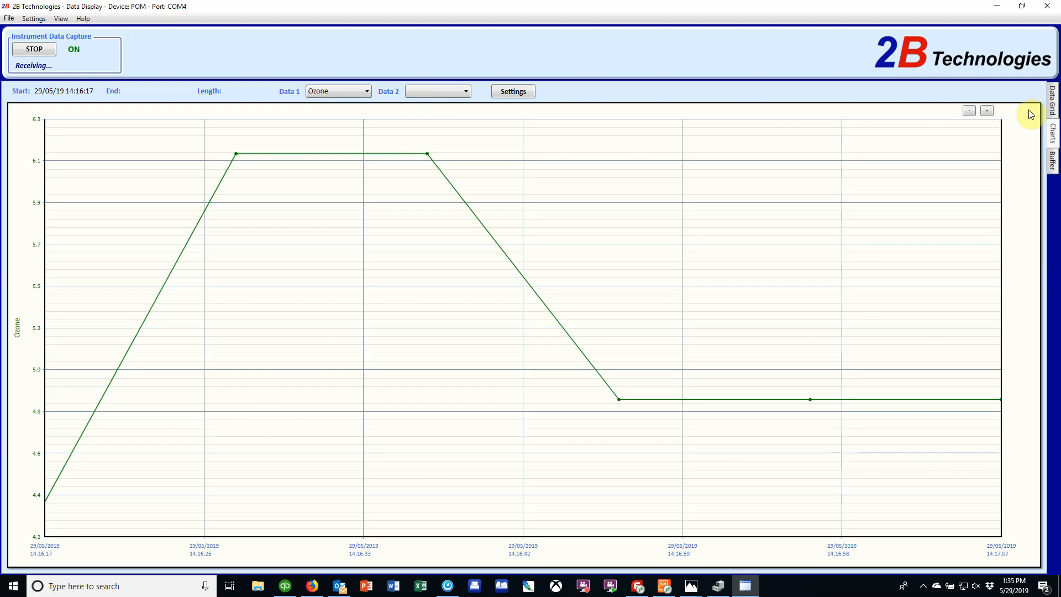
Step: Show the readings in the data grid, and stop the capture, saving all data to the CSV file 2019_05_29_01_35_12
click(1053, 105)
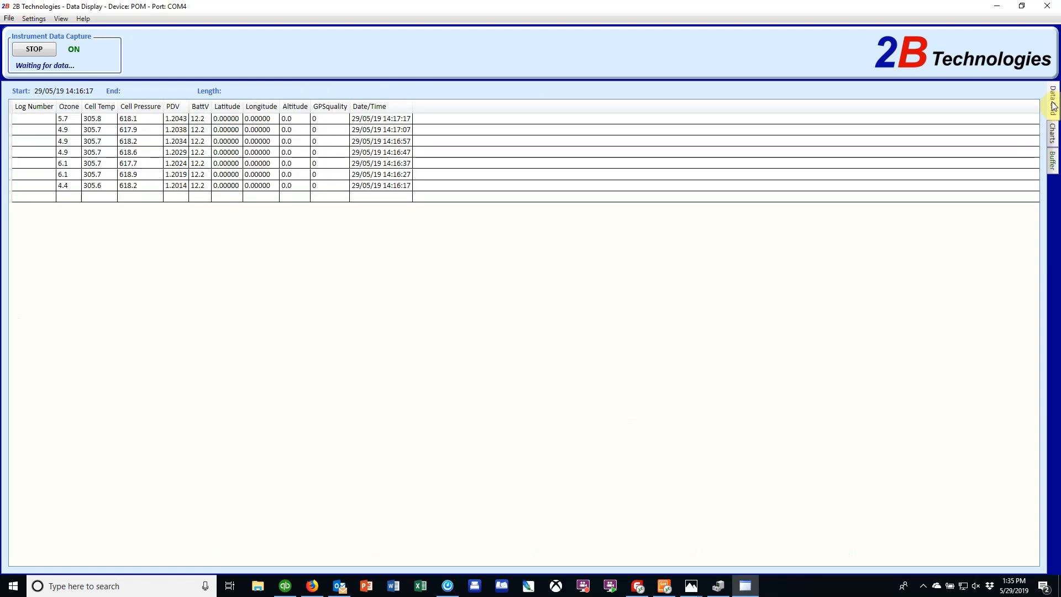
click(43, 50)
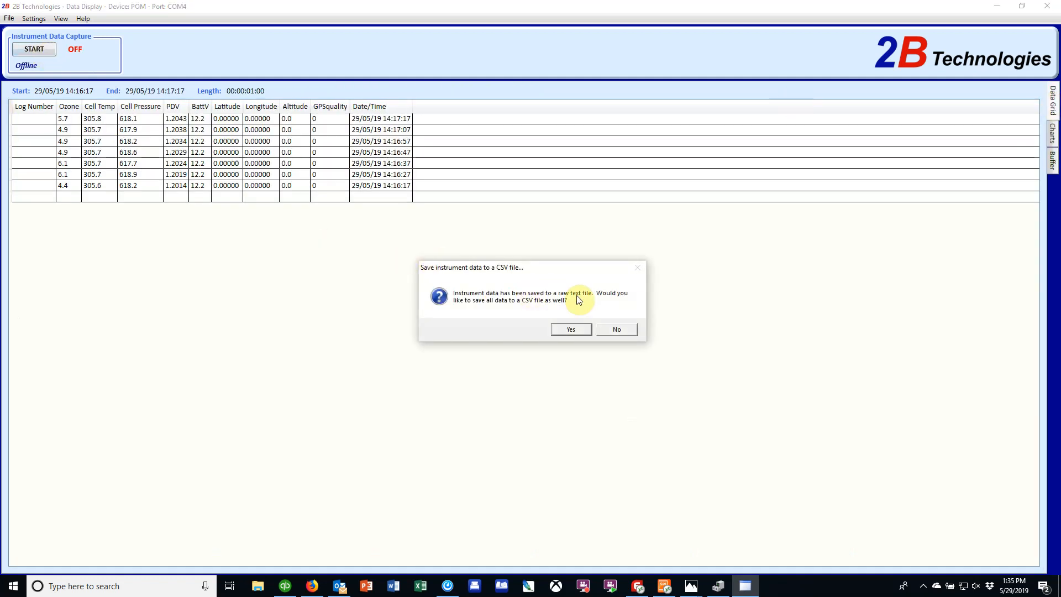
click(575, 327)
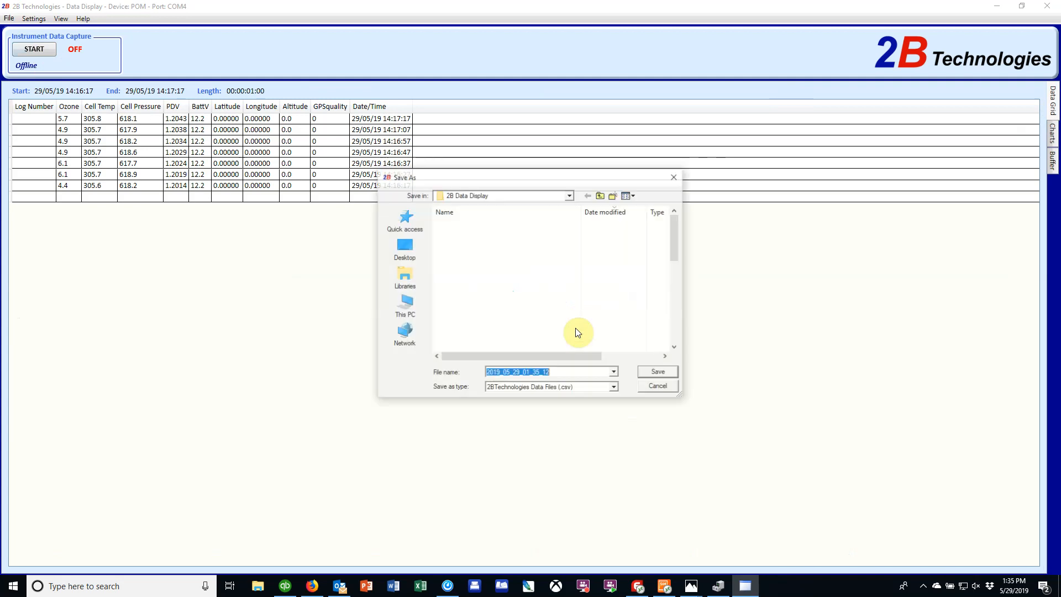
click(658, 370)
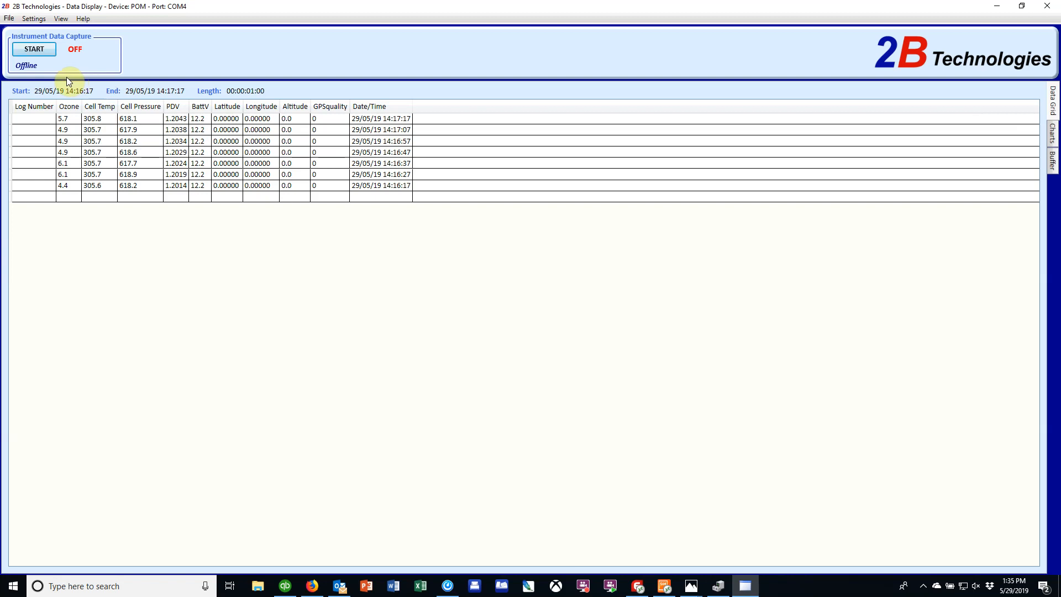
Step: Capture the monitor's logged data to the raw data file 2019_05_29_01_35_25 and save it to a CSV file when stopping
click(32, 51)
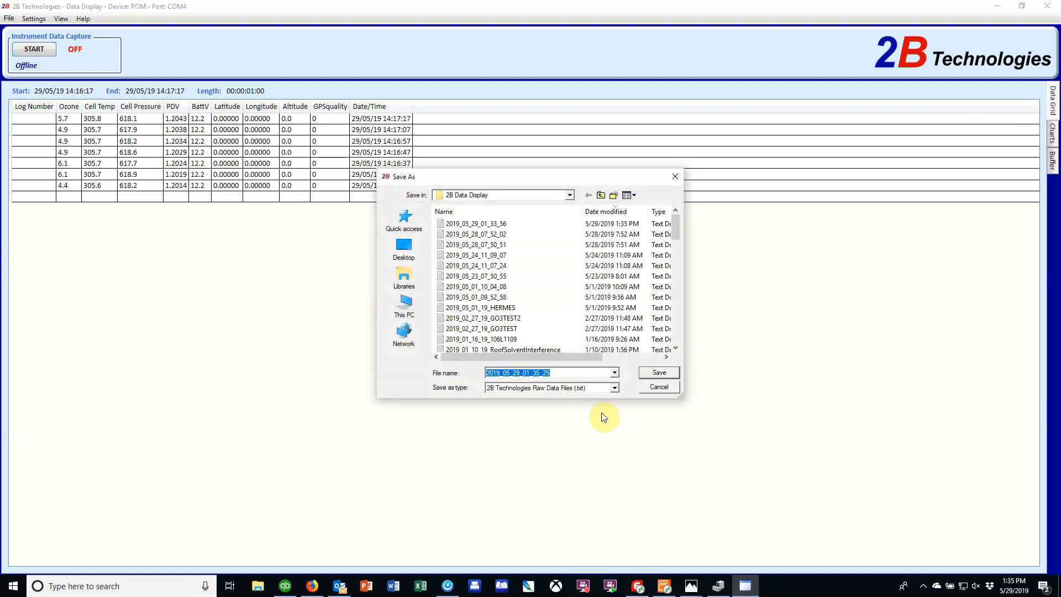
click(653, 376)
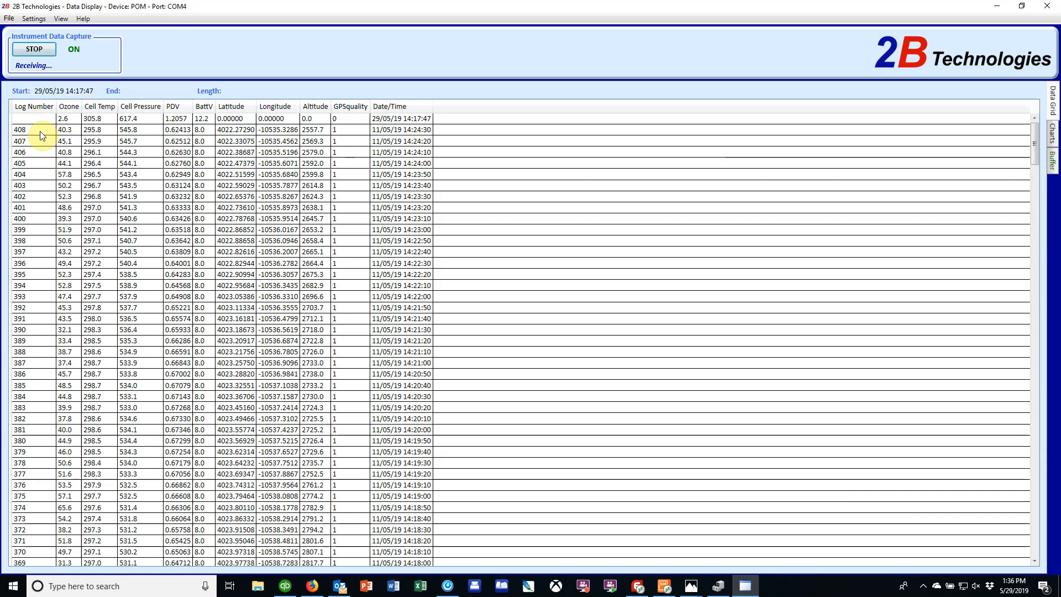
click(31, 52)
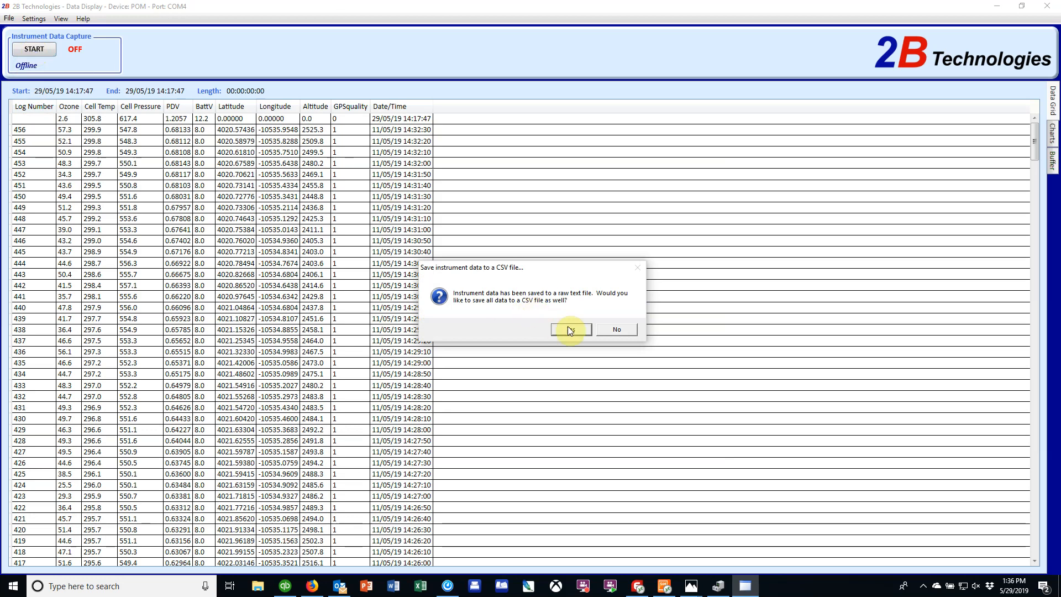
click(569, 329)
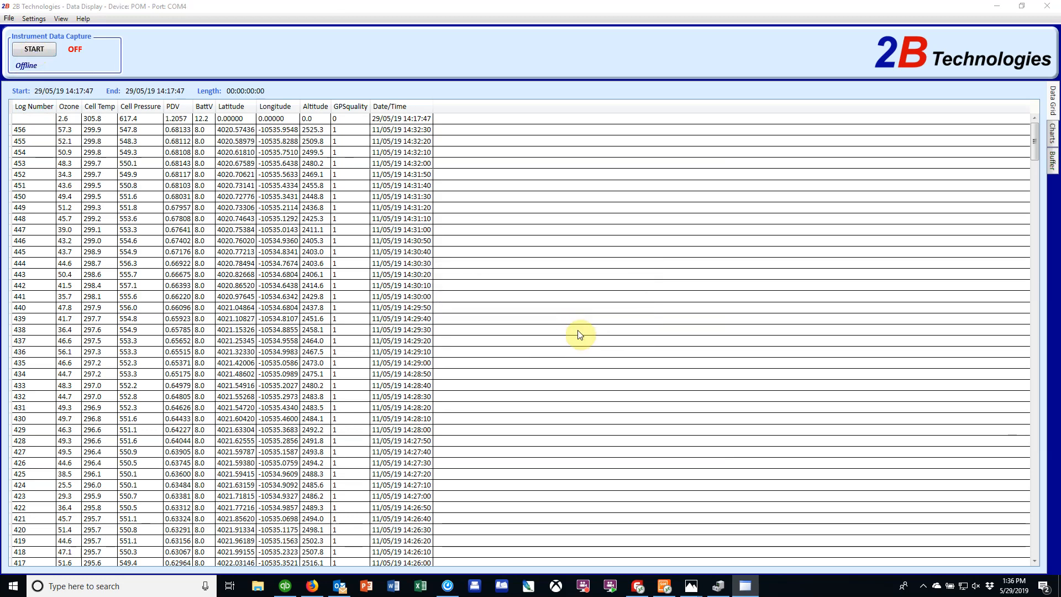
click(665, 371)
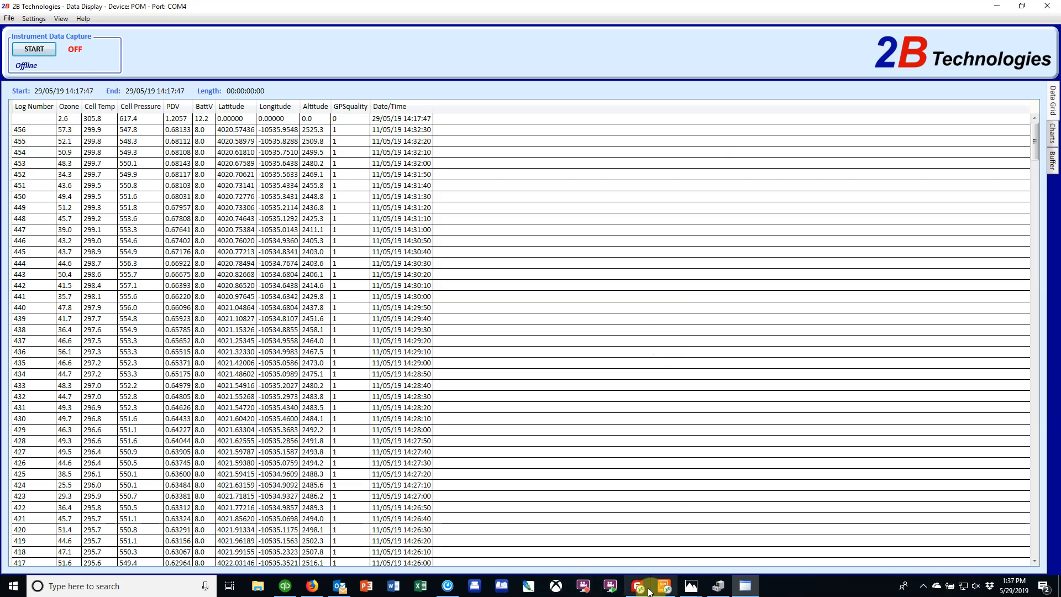
click(595, 587)
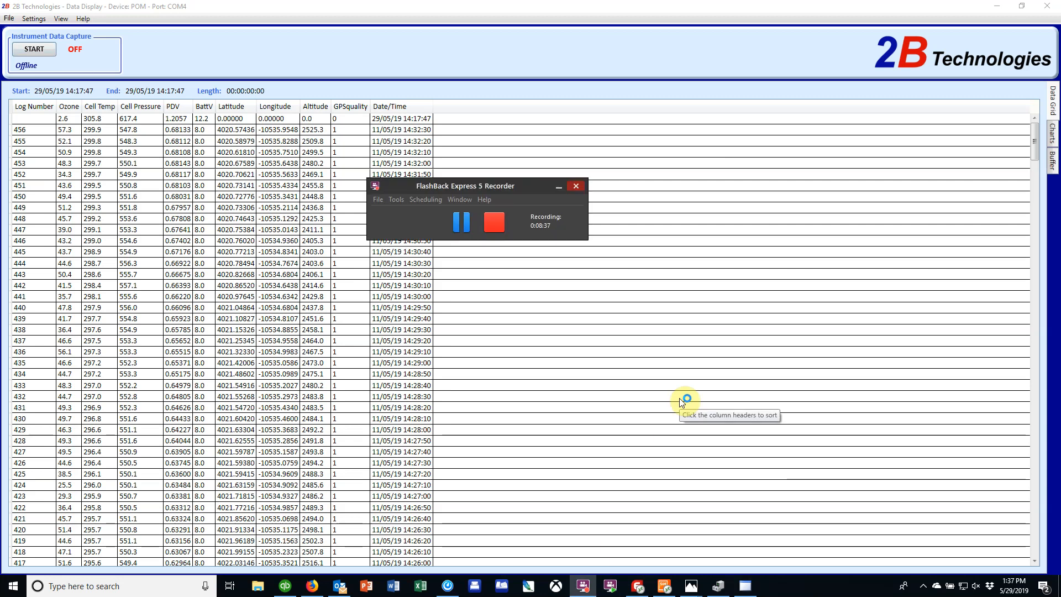
click(559, 329)
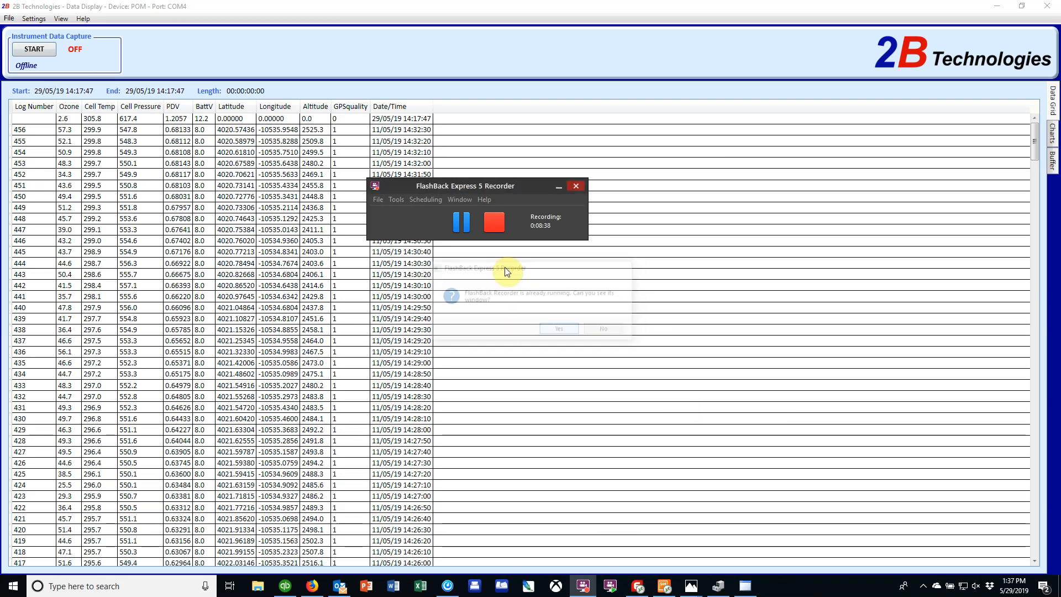